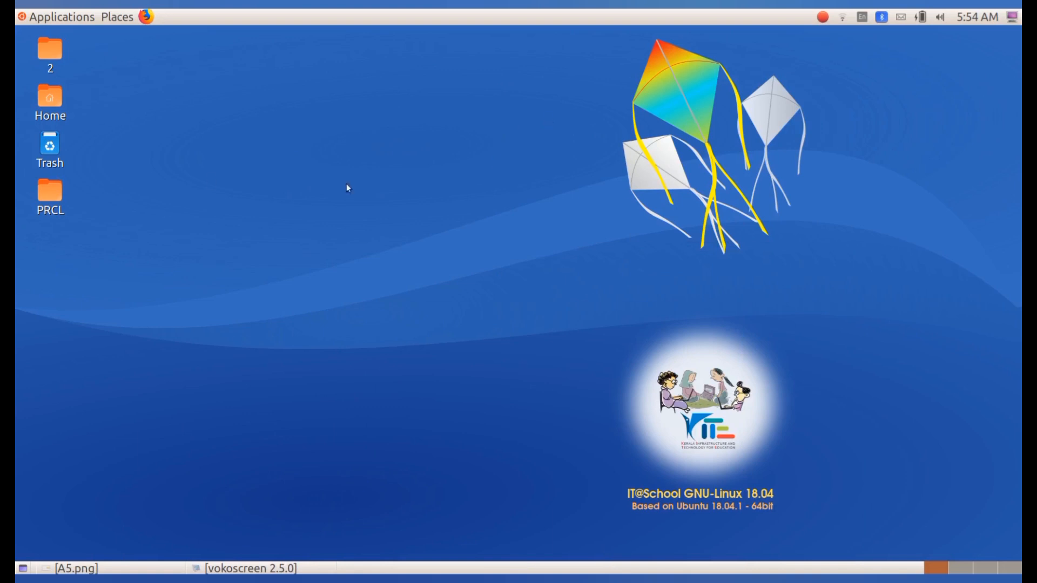
- Launch Synfig Studio from the graphics applications
left_click(52, 18)
mouse_move(57, 105)
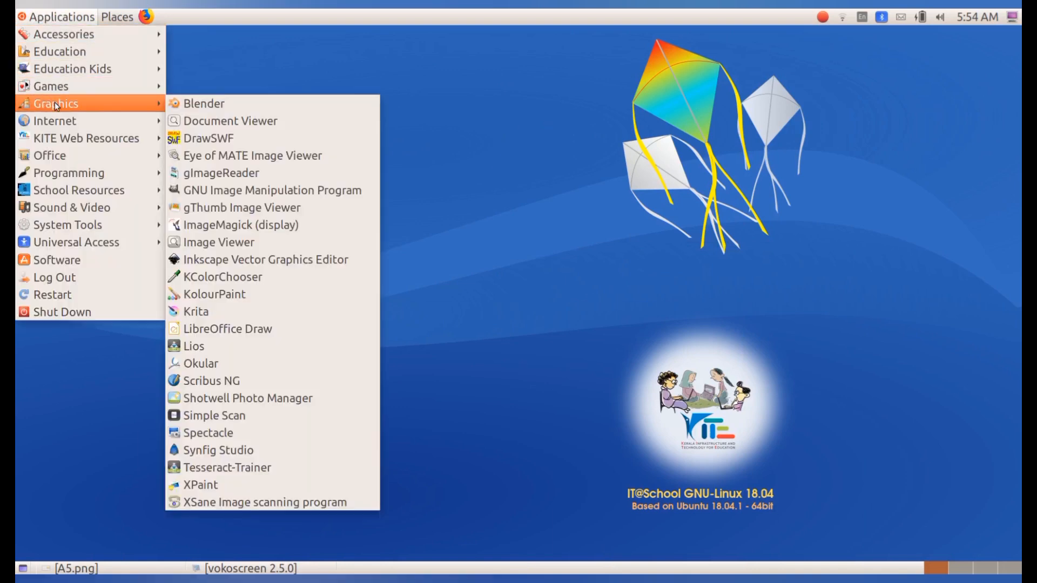
left_click(236, 451)
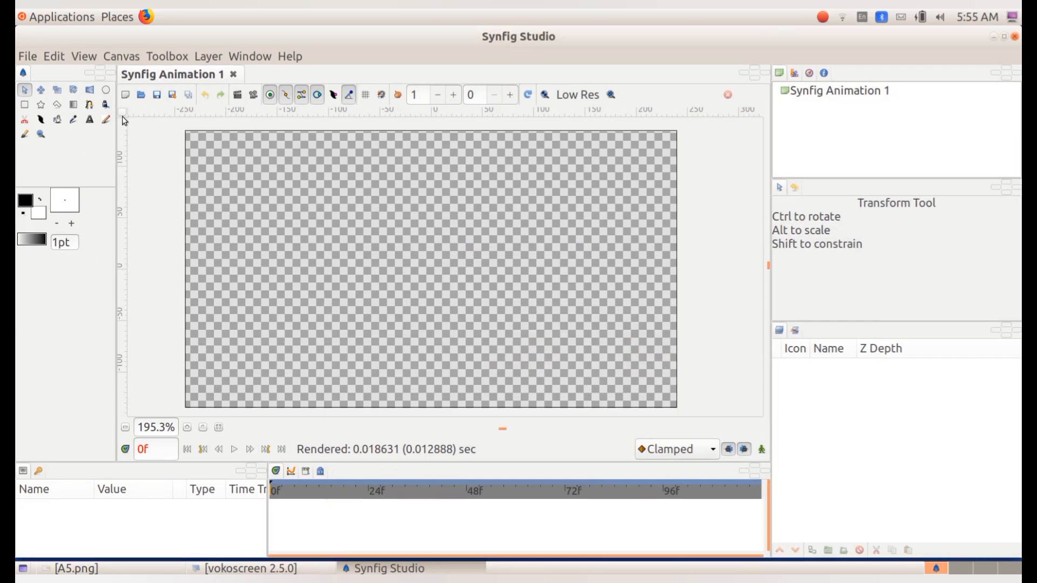
- Open the file morning.sifz from the Exam_documents folder in the home directory
left_click(29, 56)
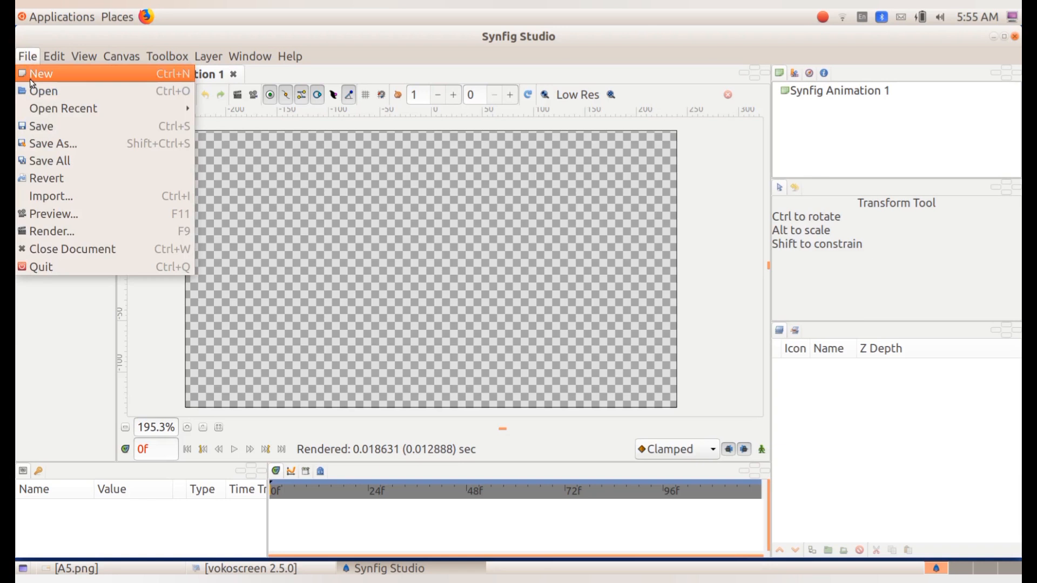
left_click(57, 94)
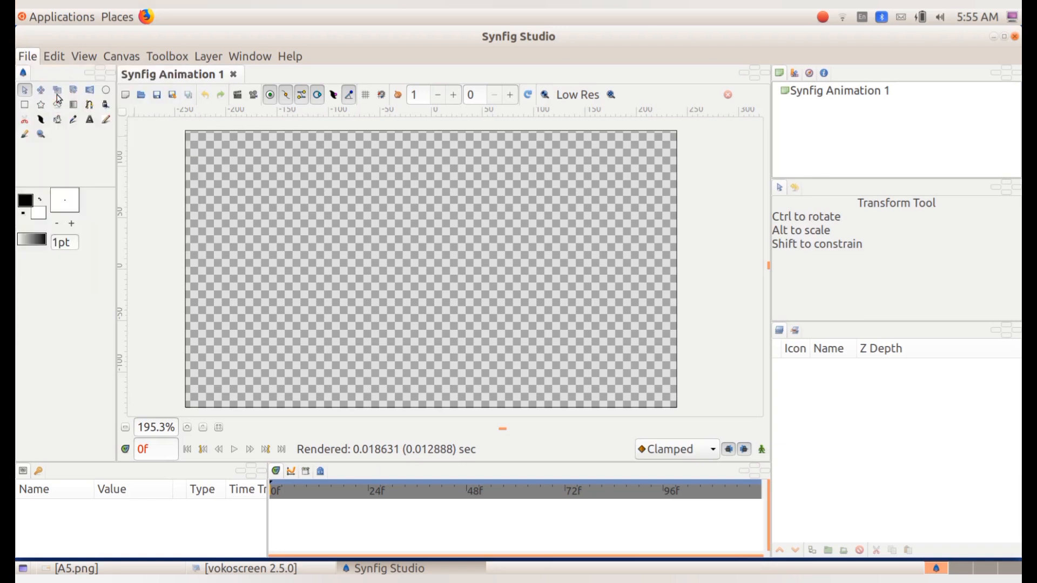
left_click(223, 68)
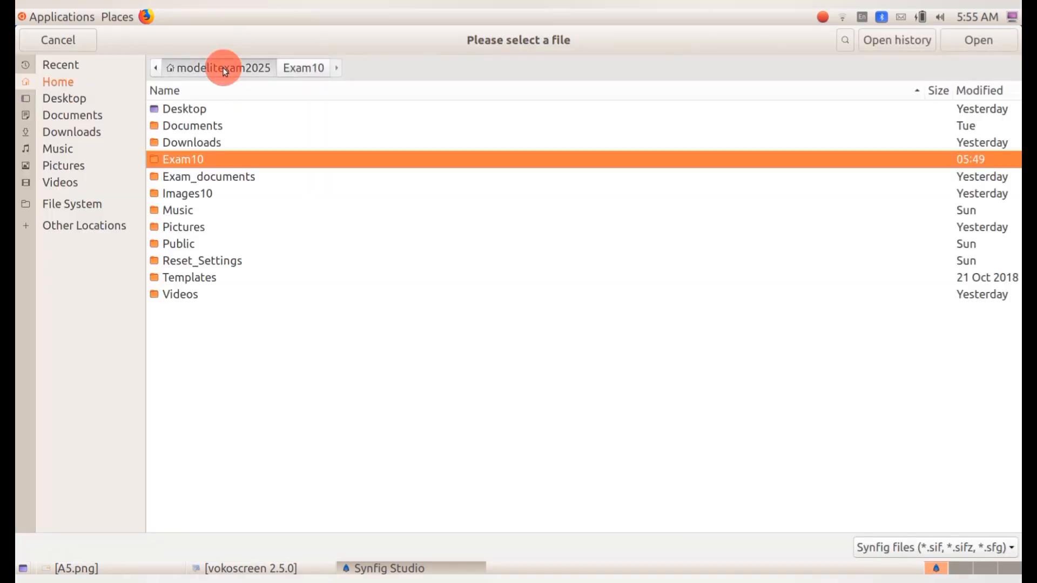
double_click(224, 182)
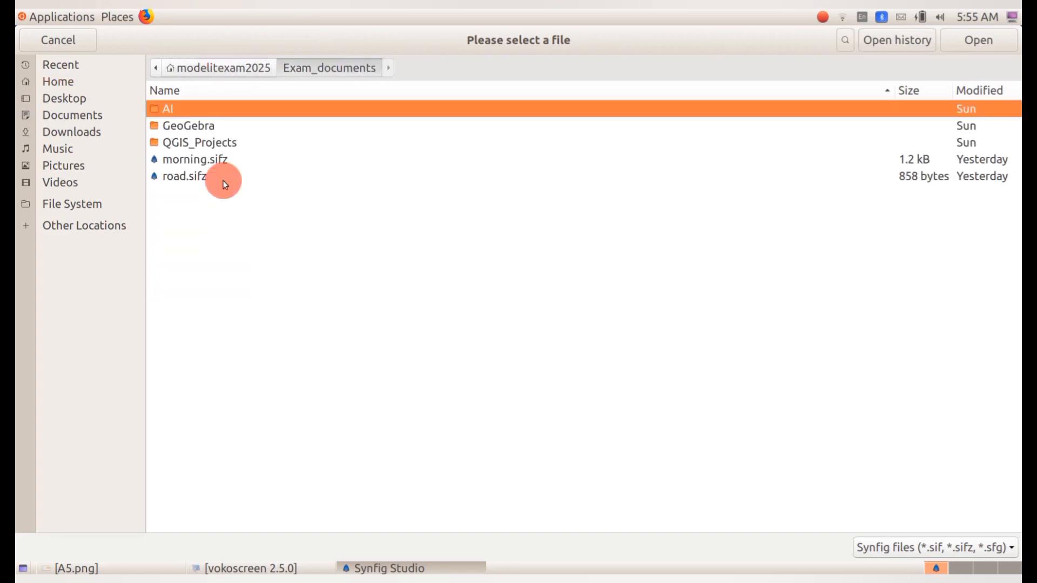
double_click(200, 164)
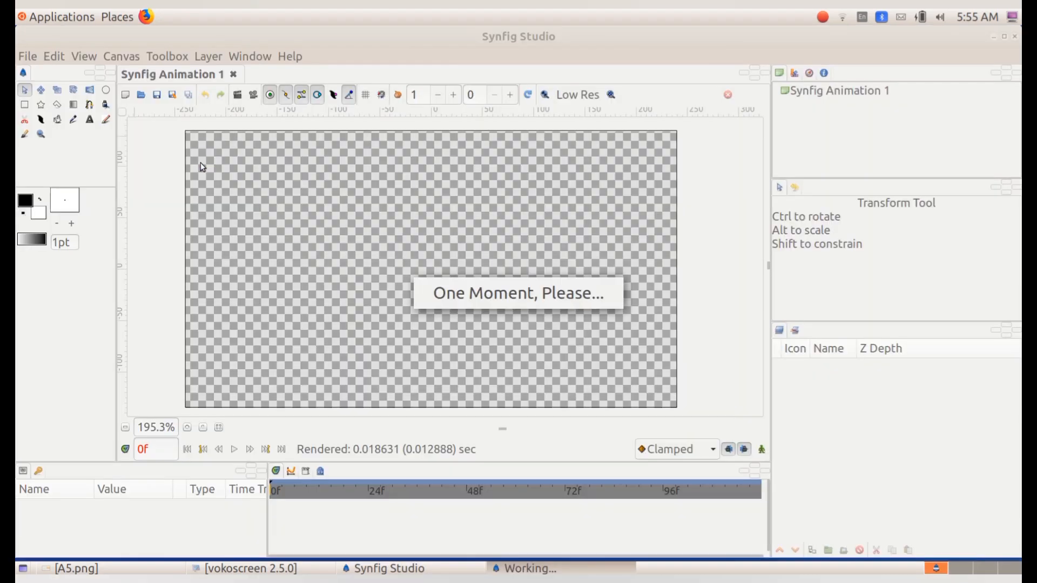
- Import text_1.png from the Images10 folder and move the Happy New Year text to the left side of the canvas
left_click(26, 57)
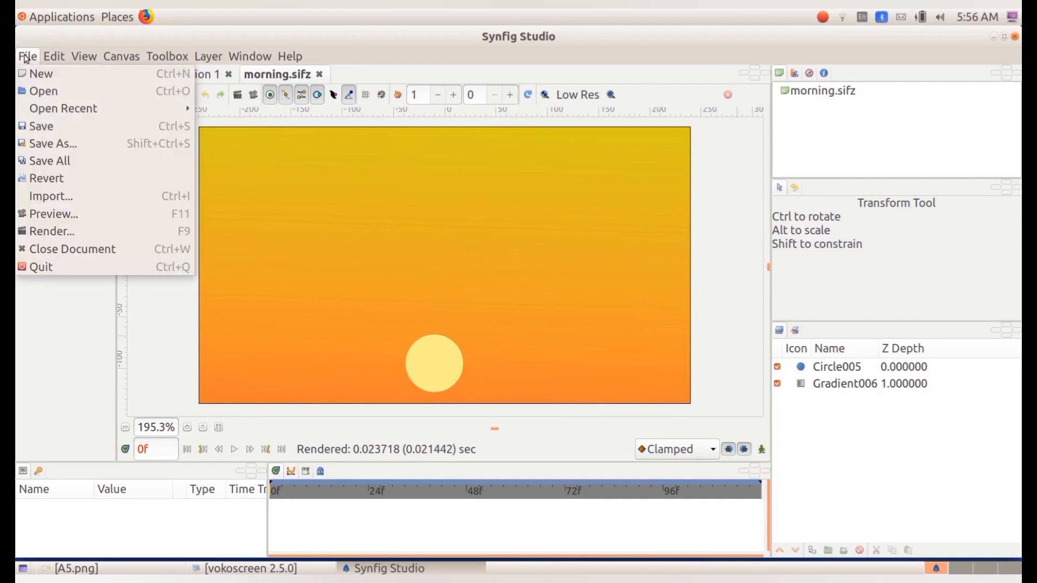
left_click(45, 200)
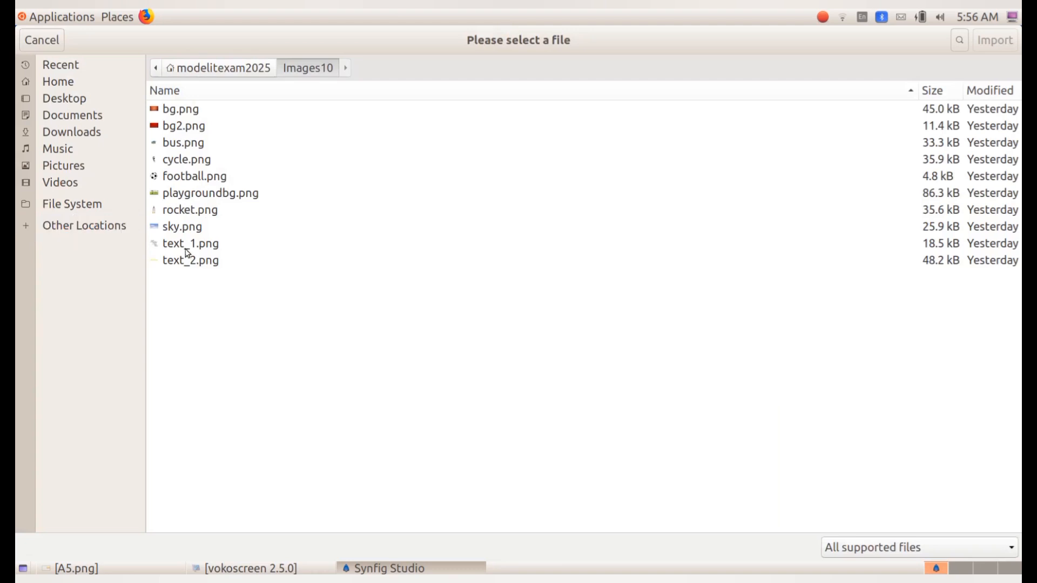
double_click(193, 245)
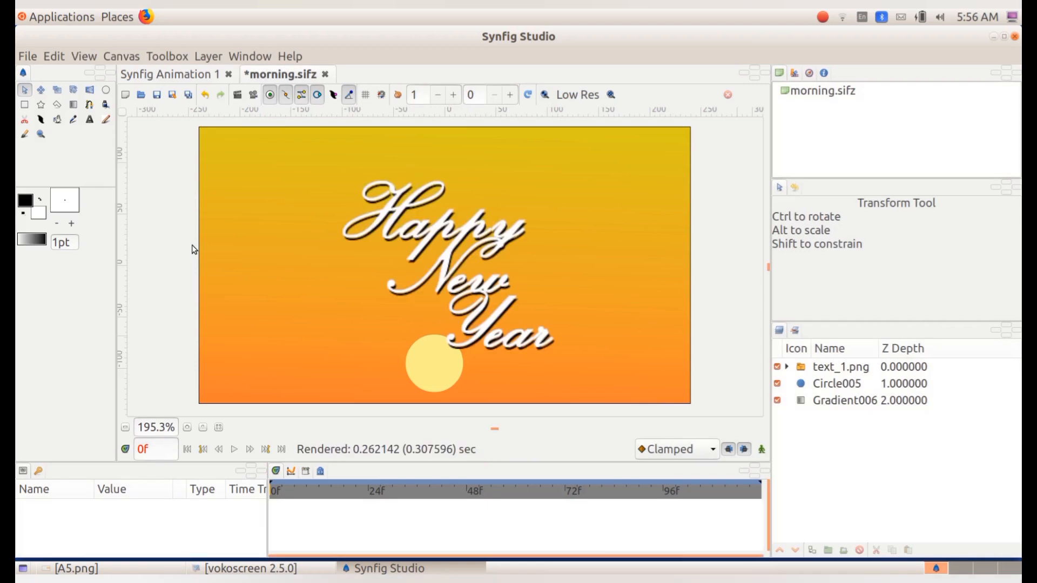
left_click(469, 267)
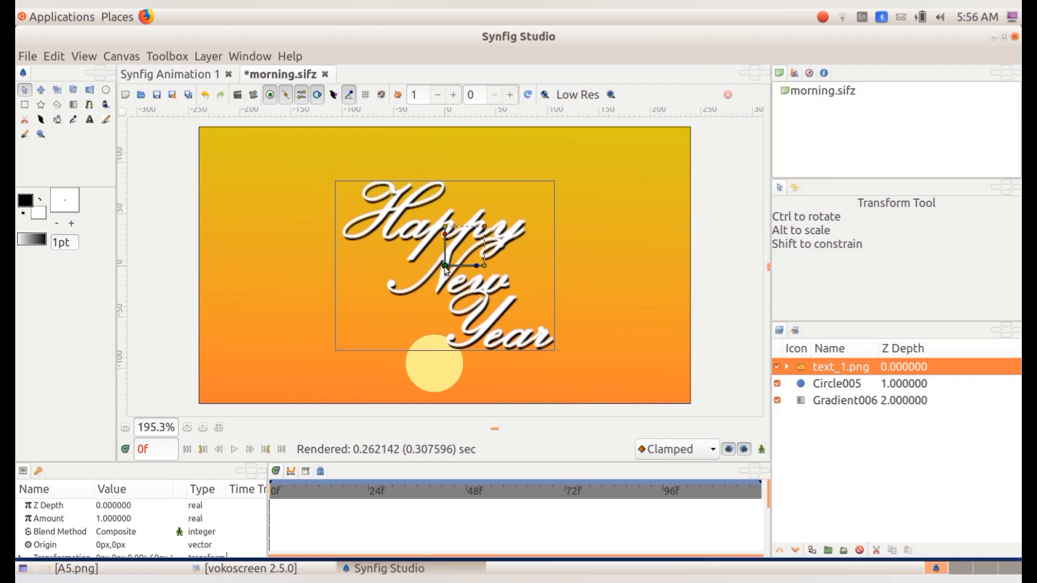
left_click_drag(445, 266, 287, 269)
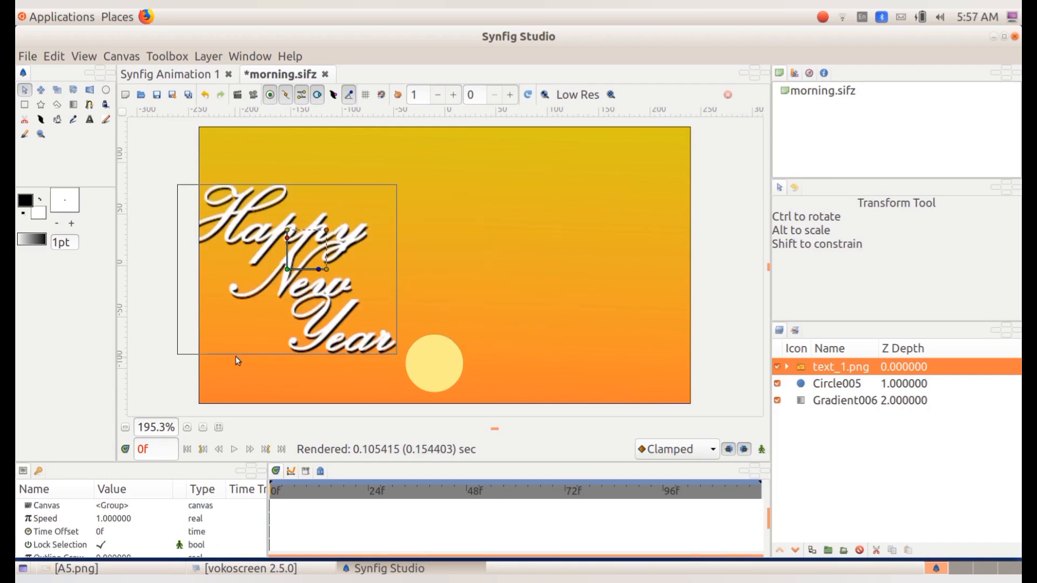
- Turn on animate editing mode and, at frame 90, move the Happy New Year text to the right side of the canvas
left_click(762, 450)
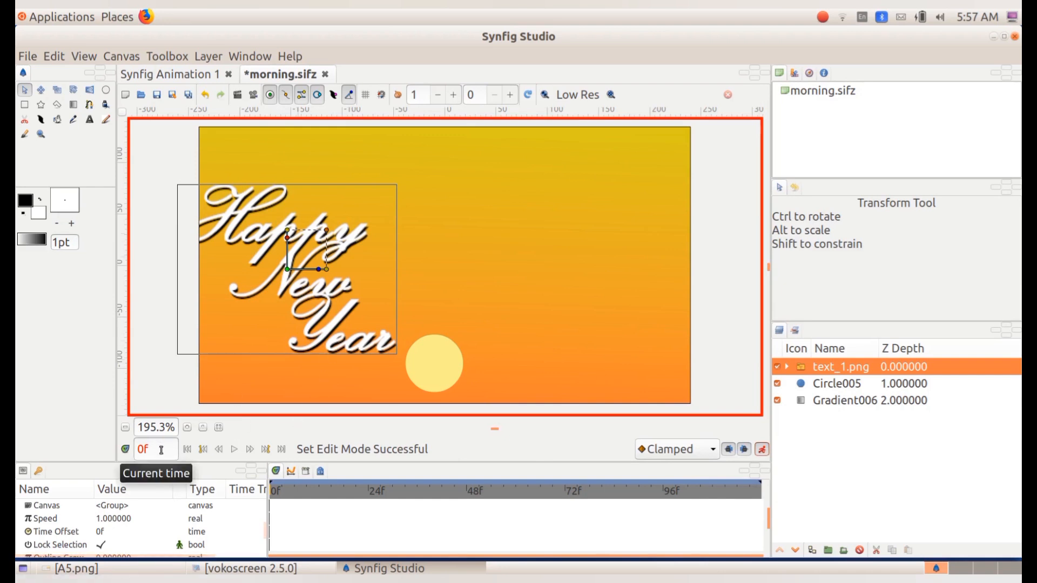
left_click_drag(162, 449, 74, 451)
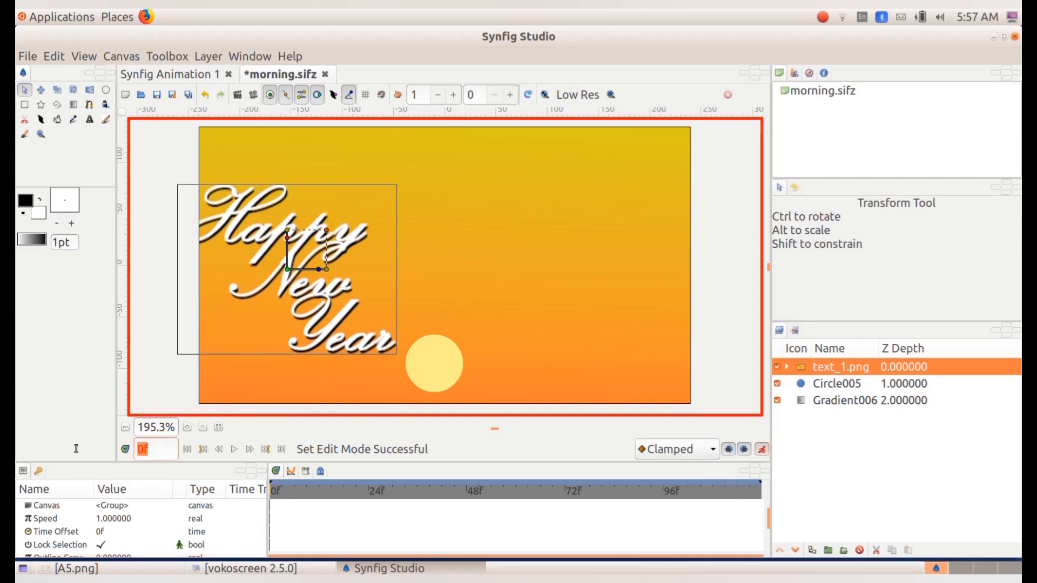
type("90")
key("Return")
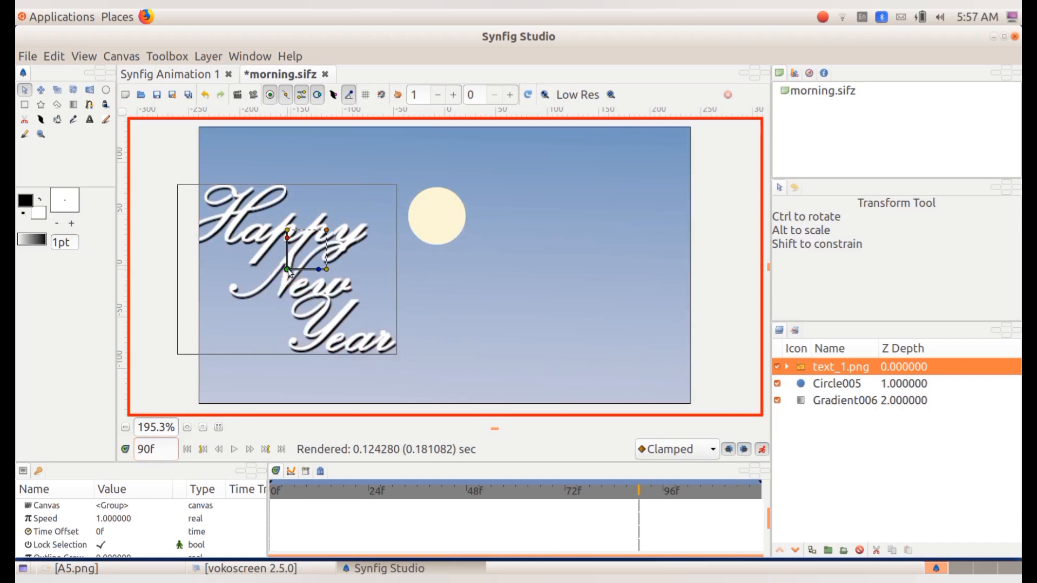
left_click_drag(287, 268, 596, 275)
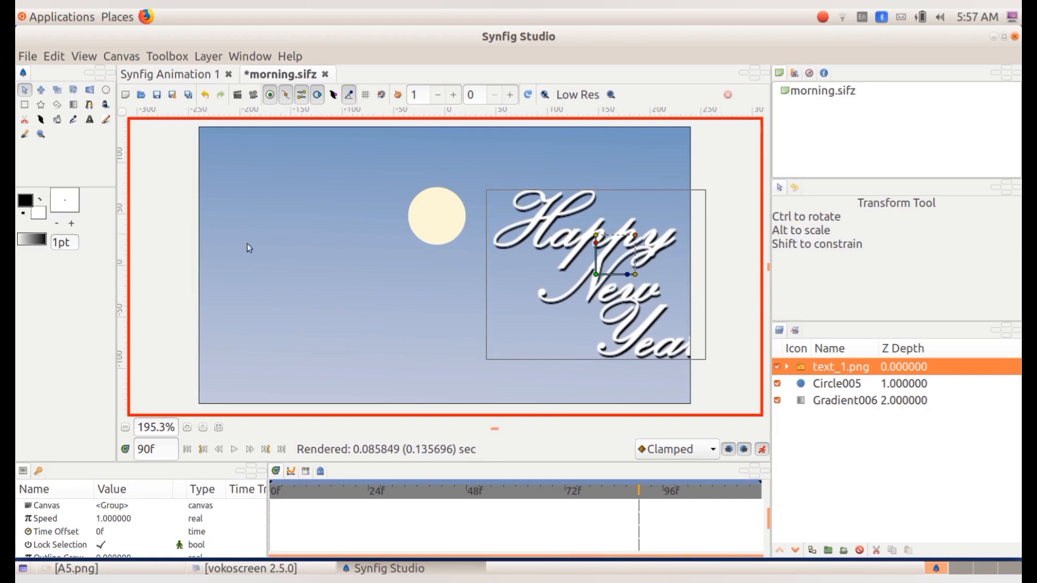
- At frame 120, place the Happy New Year text back on the canvas's left side, and play the animation from the beginning
left_click(156, 448)
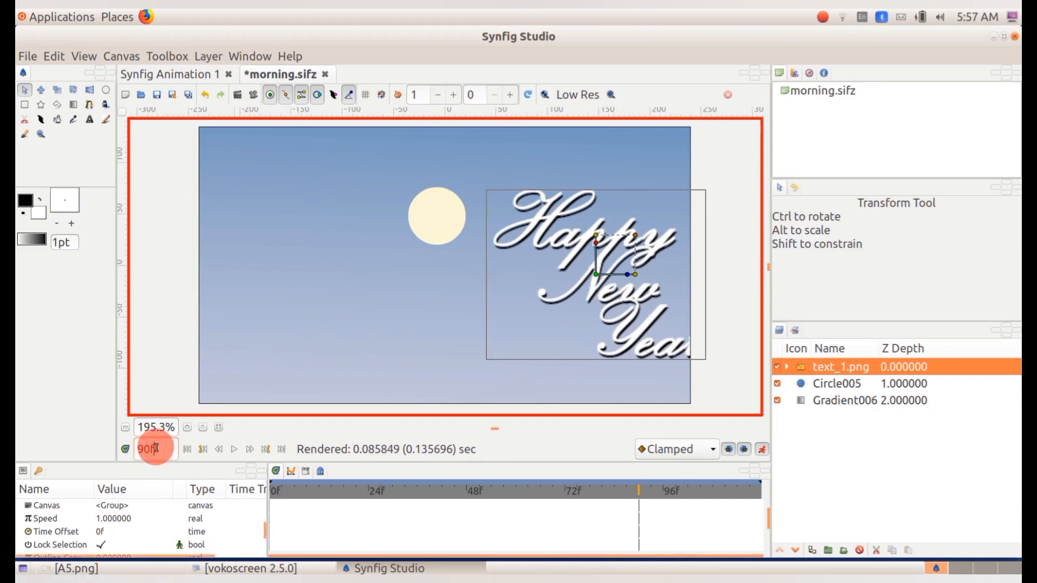
type("120")
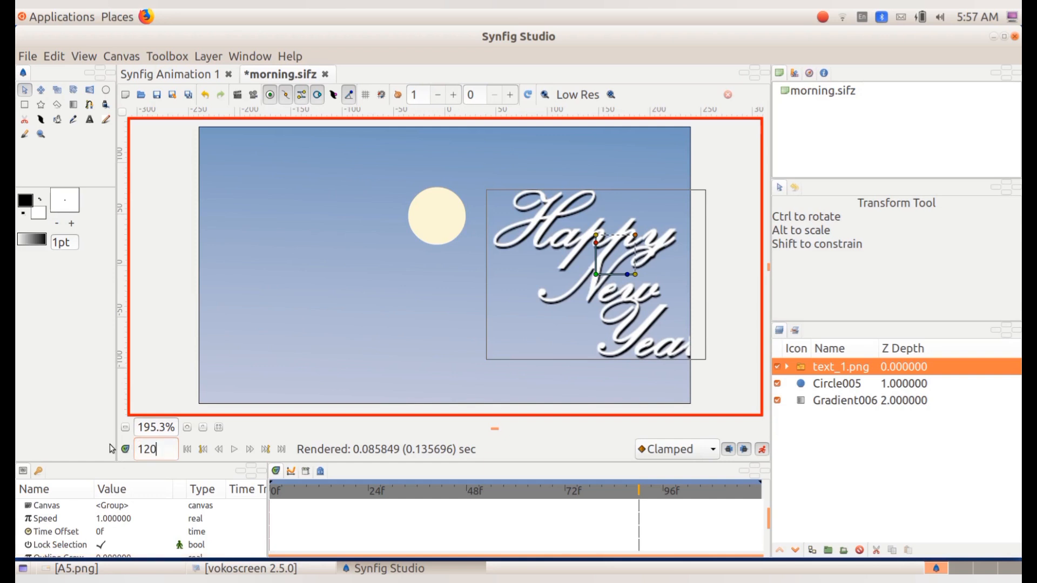
key("Return")
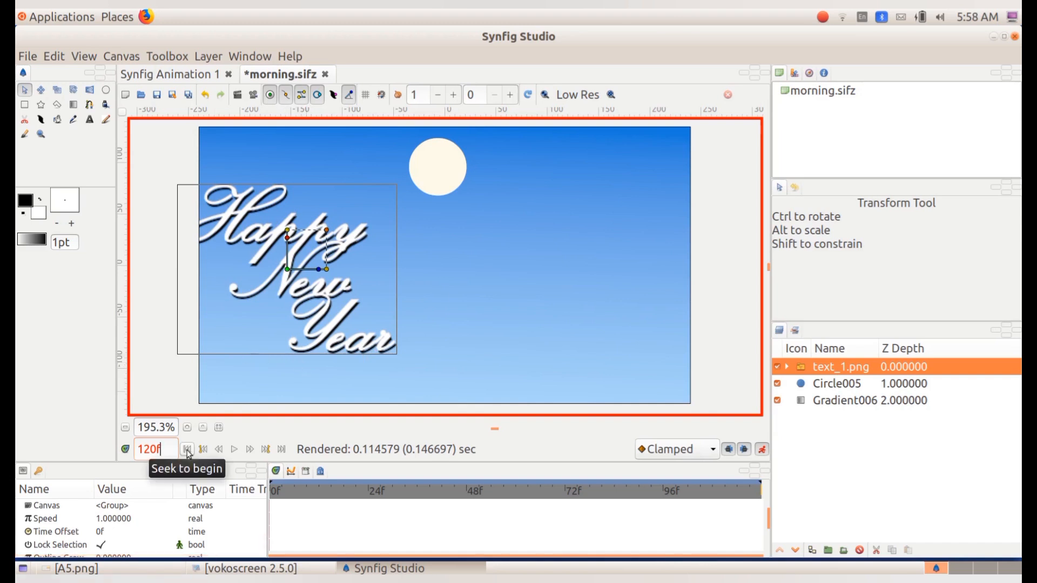
left_click(187, 450)
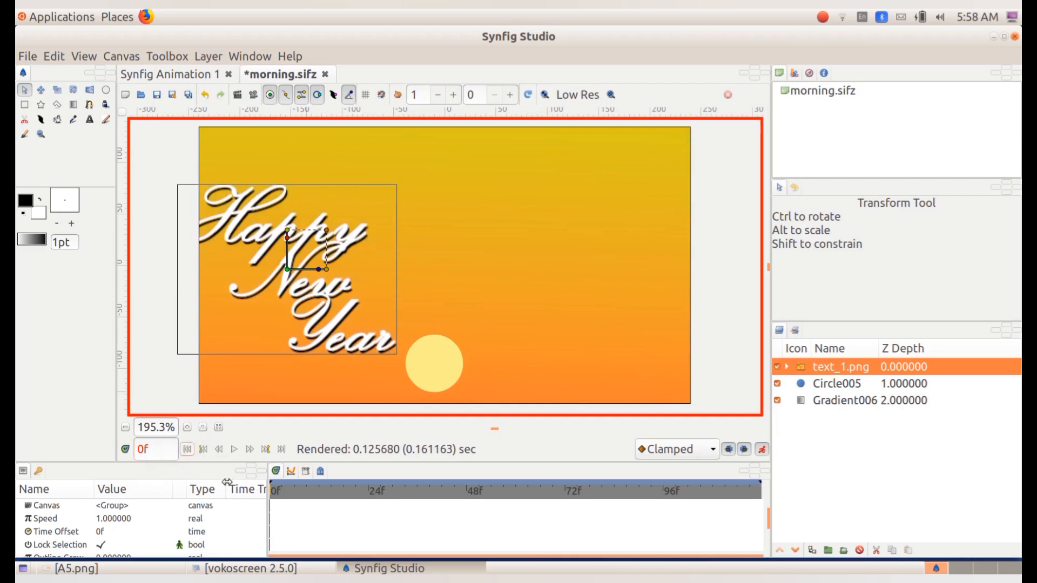
left_click(234, 451)
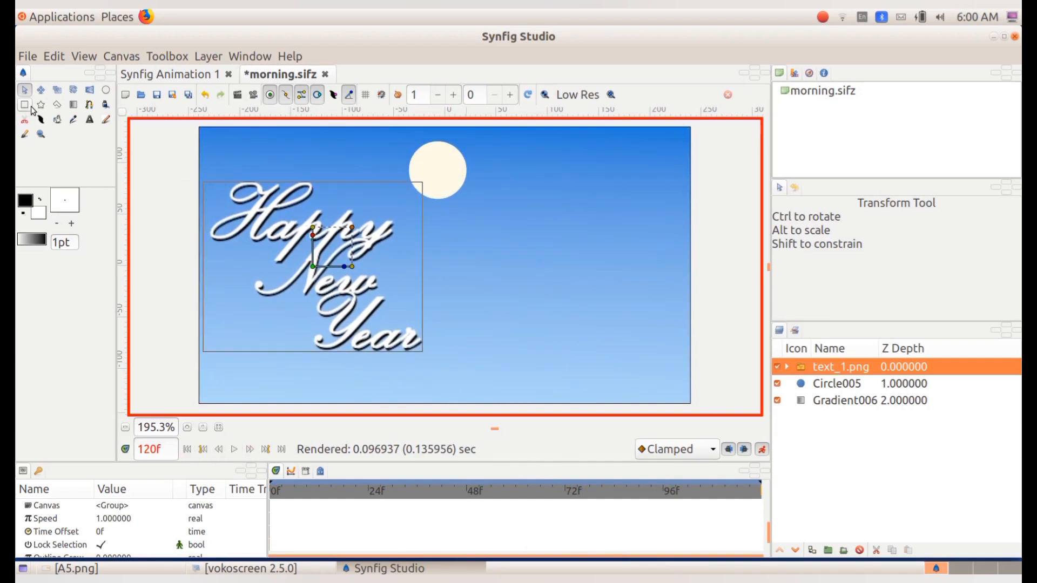
- Save the changes to morning.sifz and save a copy as 232323_4.sifz in the Exam10 folder
left_click(26, 57)
left_click(44, 127)
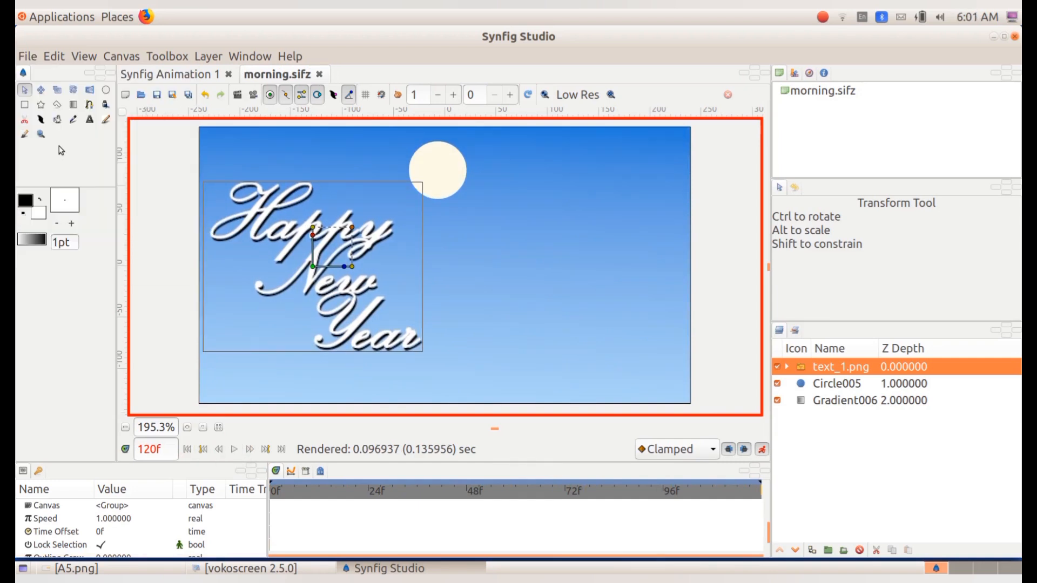
left_click(26, 56)
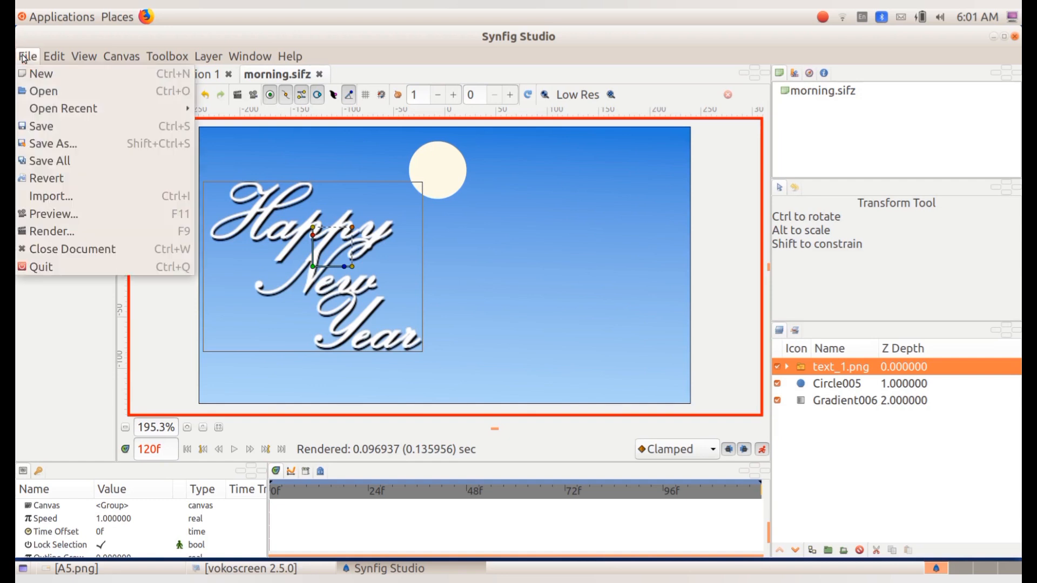
left_click(51, 141)
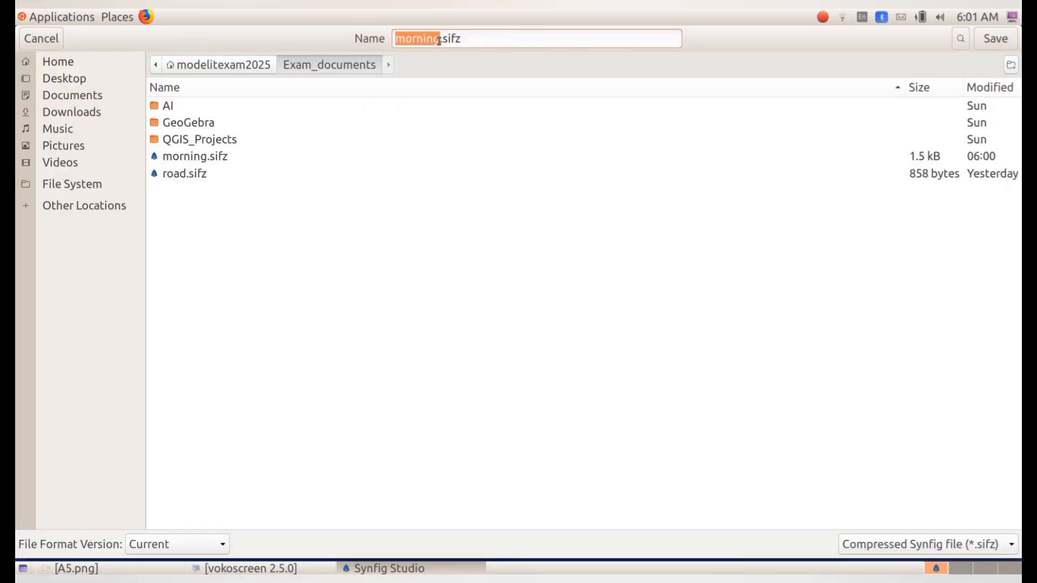
type("232323")
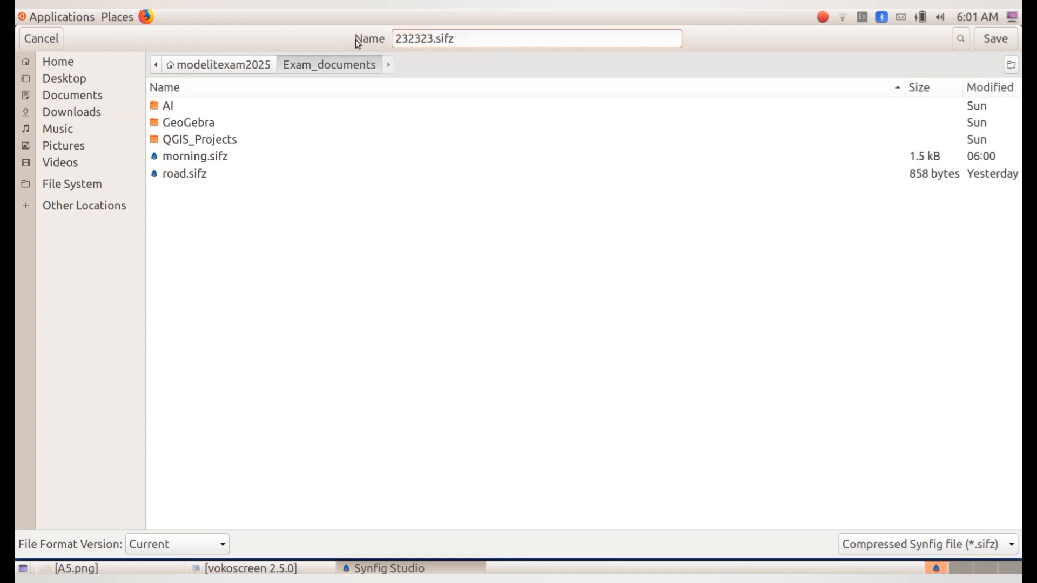
type("_4")
left_click(220, 62)
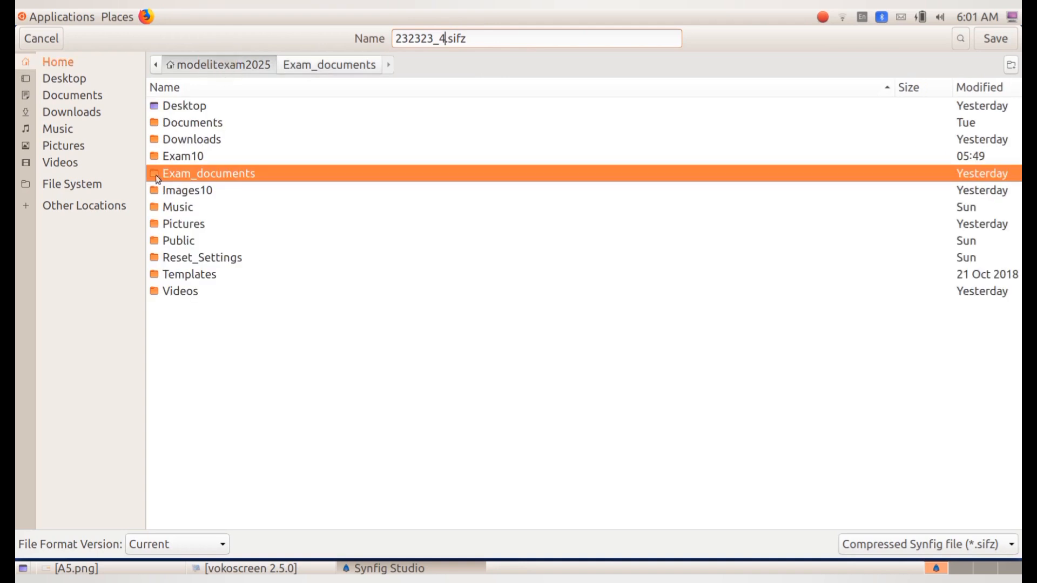
double_click(183, 157)
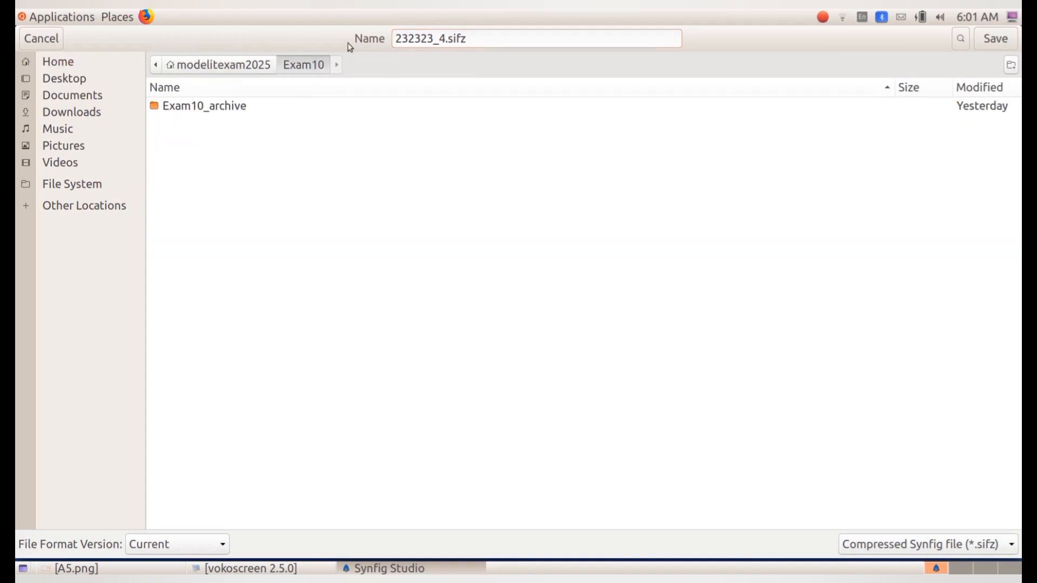
left_click(997, 39)
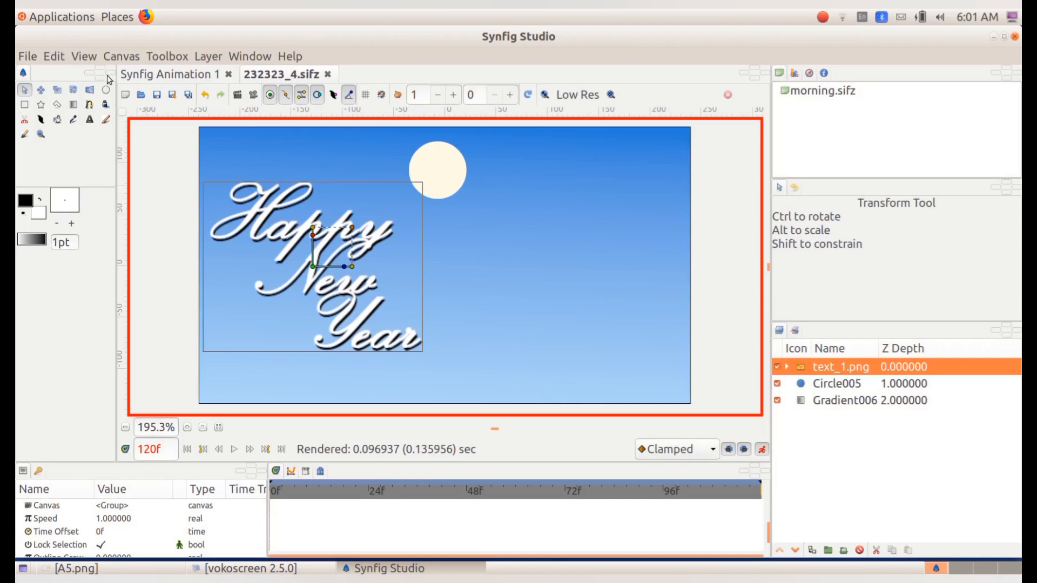
- Render the animation as 232323_4.flv in the Exam10 folder, keeping the other render settings at their defaults
left_click(28, 56)
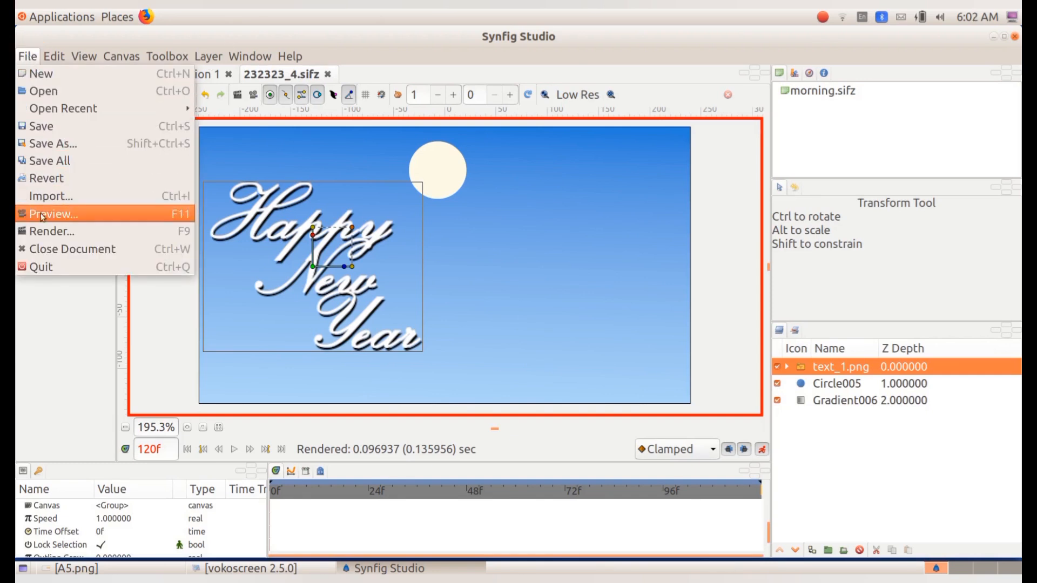
left_click(43, 232)
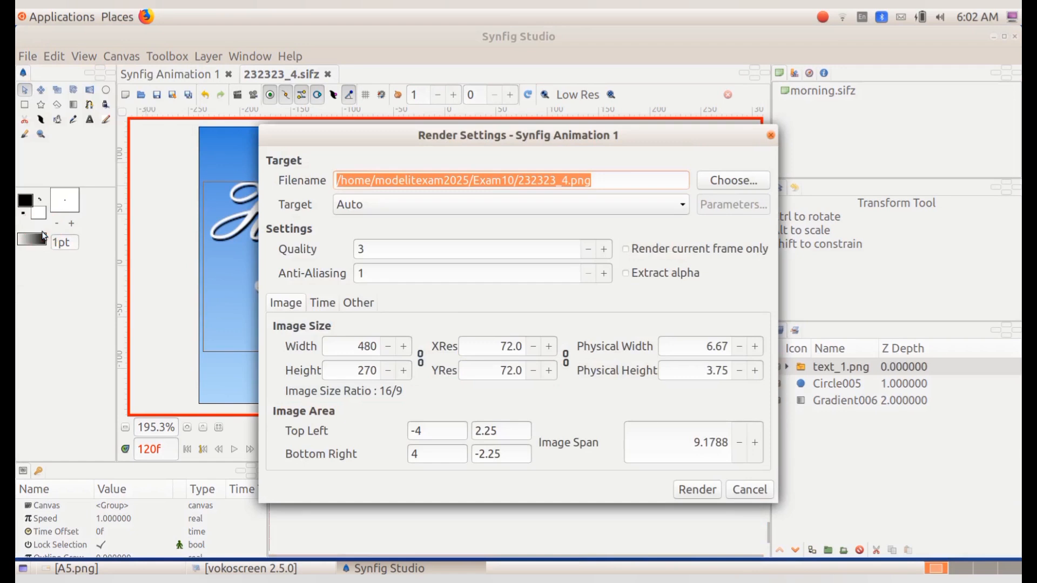
left_click(730, 182)
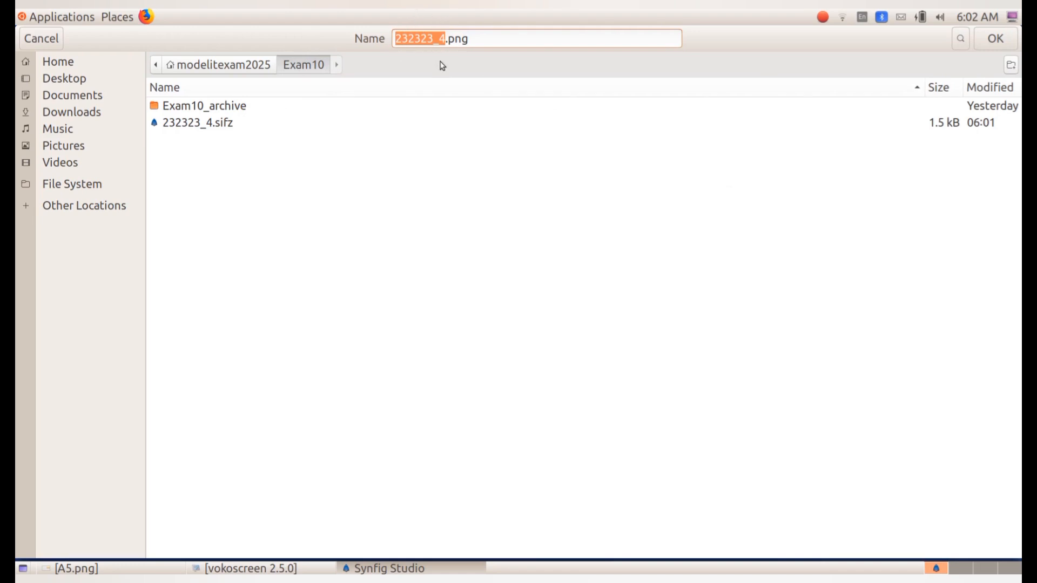
left_click(475, 38)
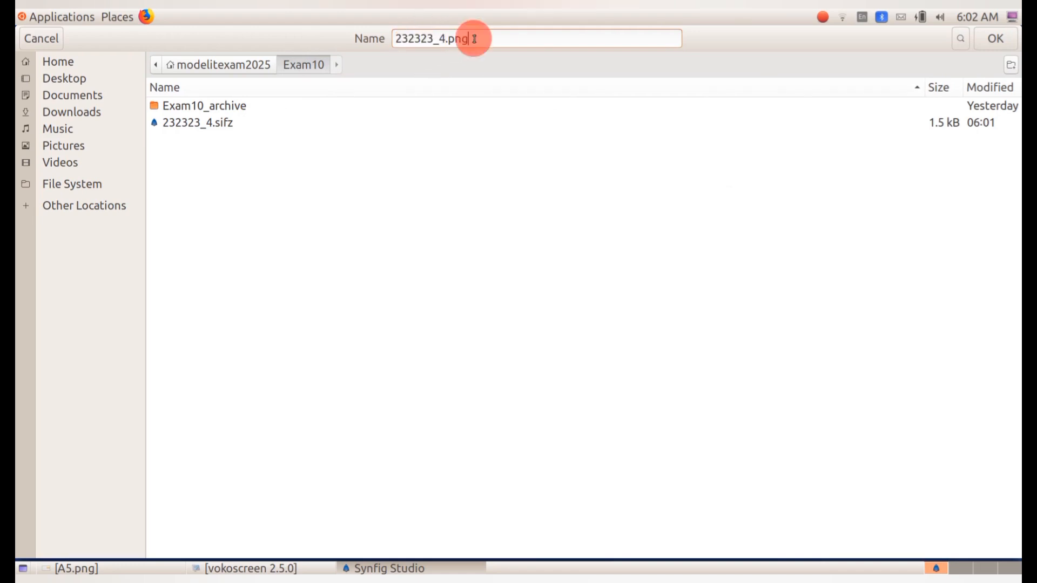
key("BackSpace")
key("BackSpace")
key("BackSpace")
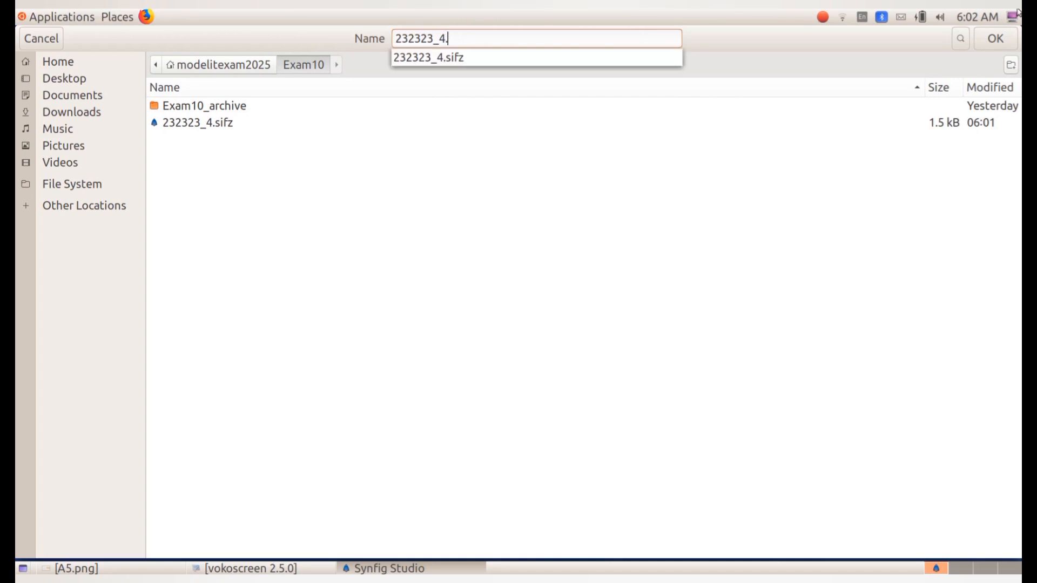
type("flv")
left_click(1003, 38)
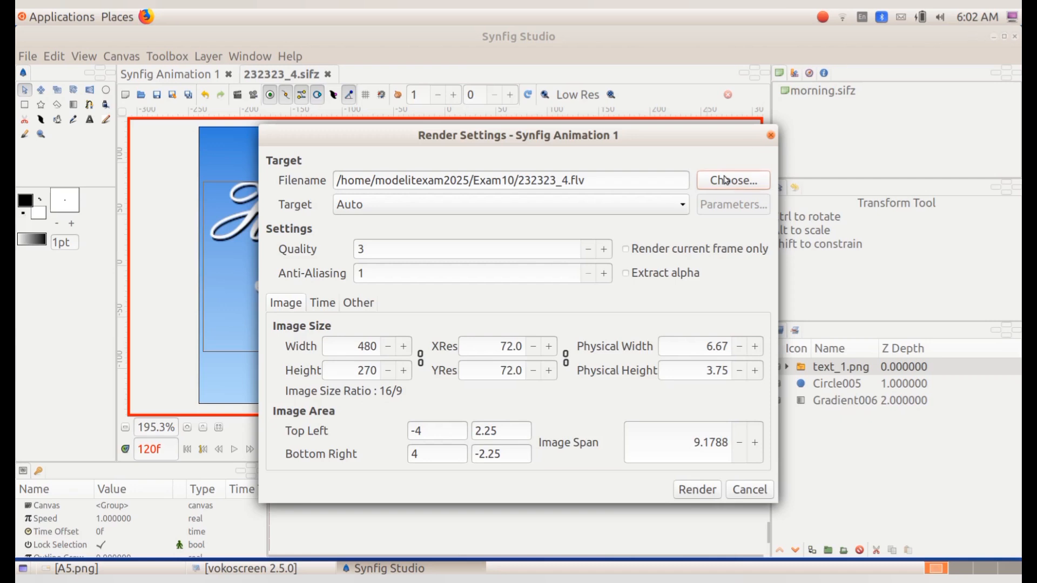
left_click(728, 489)
left_click(699, 490)
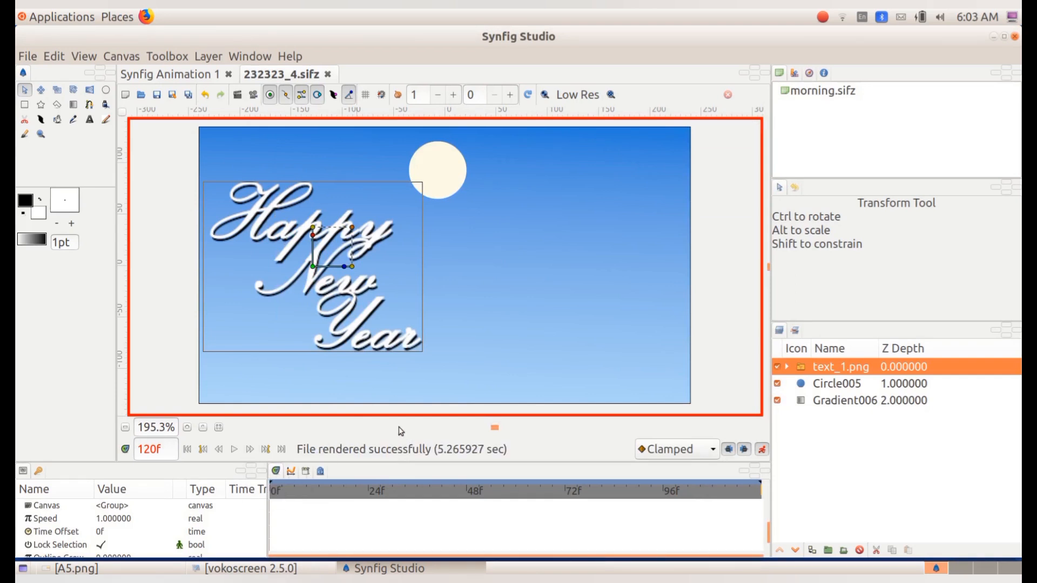
- Open the Exam10 folder from the home directory in the file manager to check the saved files
left_click(116, 16)
left_click(122, 36)
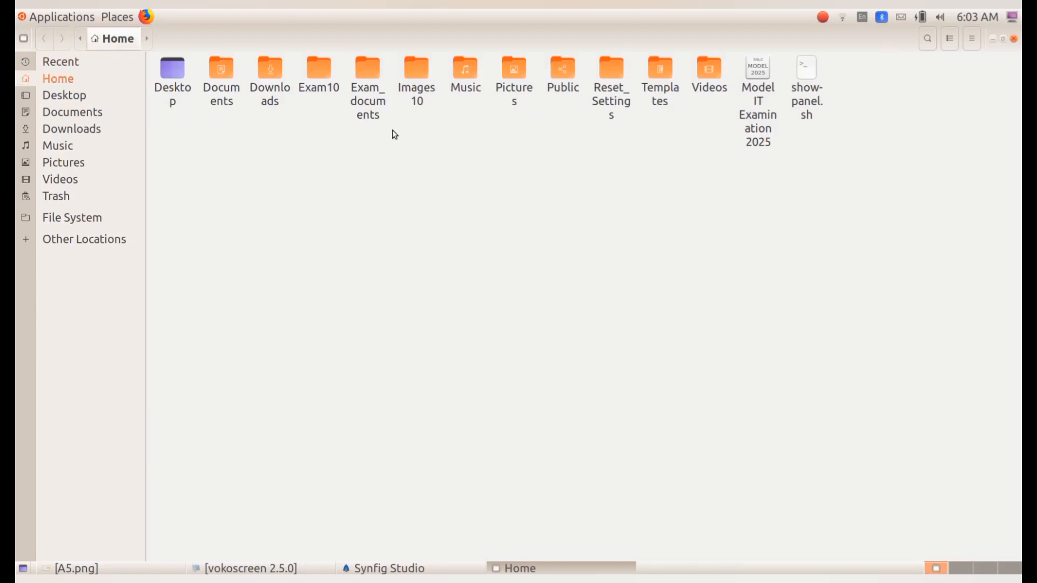
double_click(320, 69)
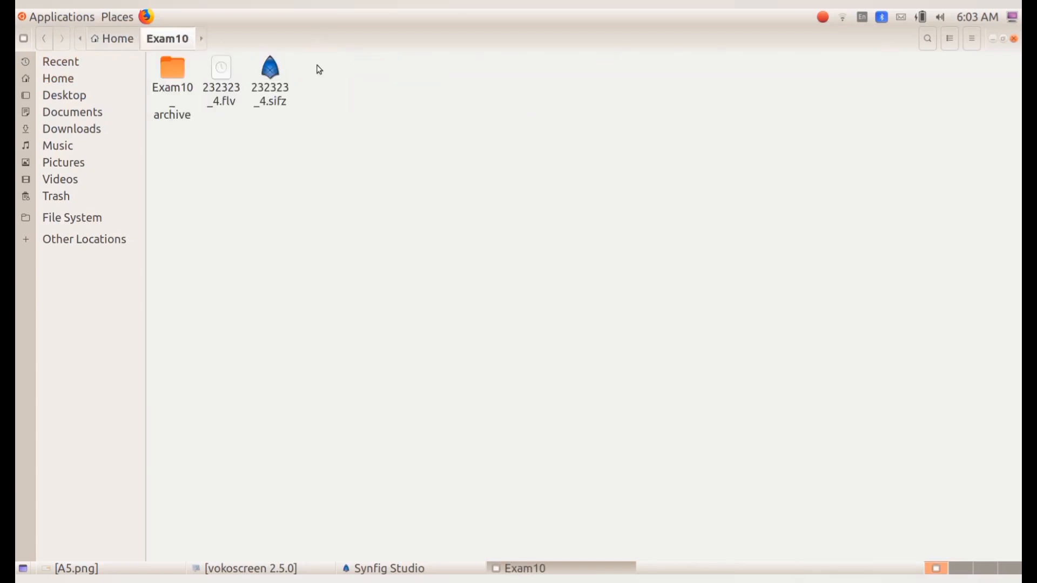